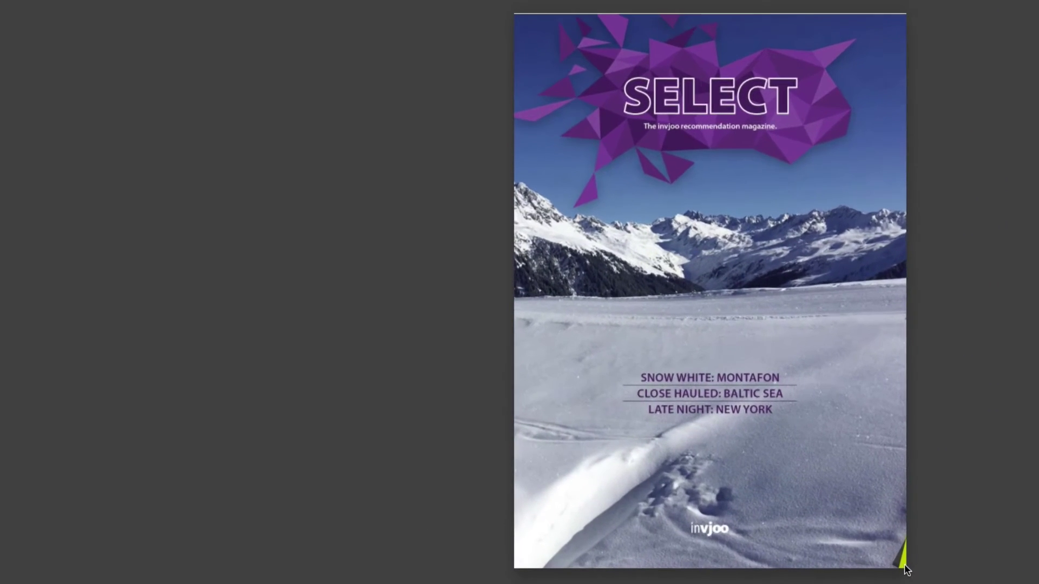
Step: Turn the magazine to the Montafon ski spread with the ALPINA Grap article and its correction note
left_click(805, 522)
left_click(908, 570)
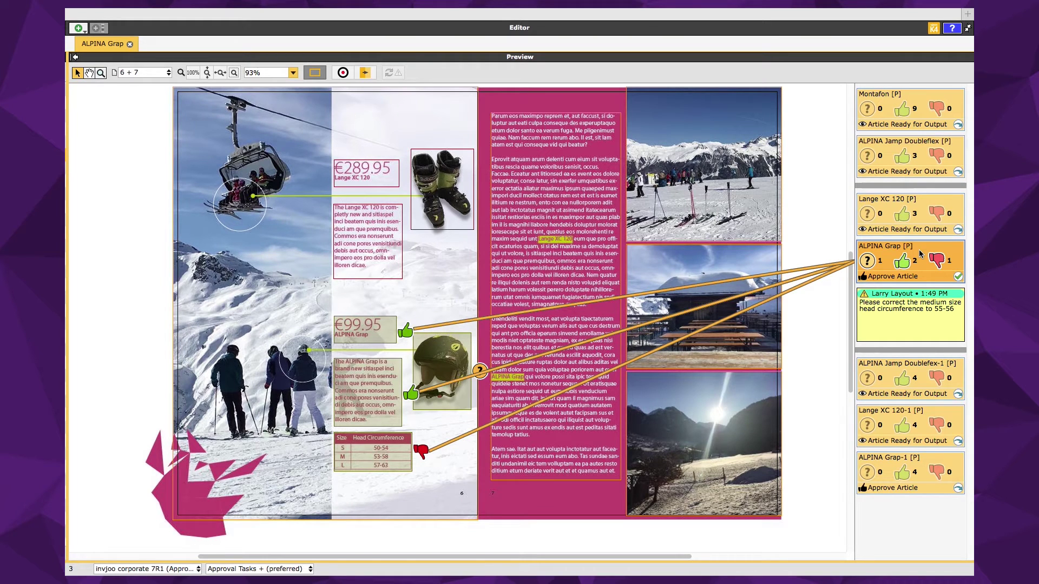
Step: Select the Larry Layout comment to highlight the Size/Head Circumference table it refers to
left_click(911, 329)
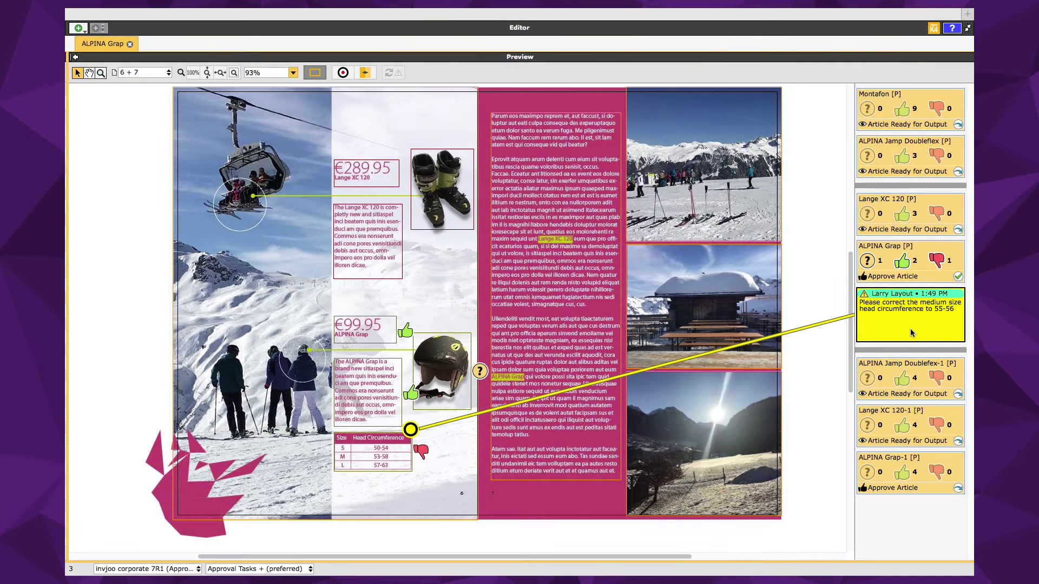
Step: Open the size table in the text editor's Edit Table view
mouse_move(421, 450)
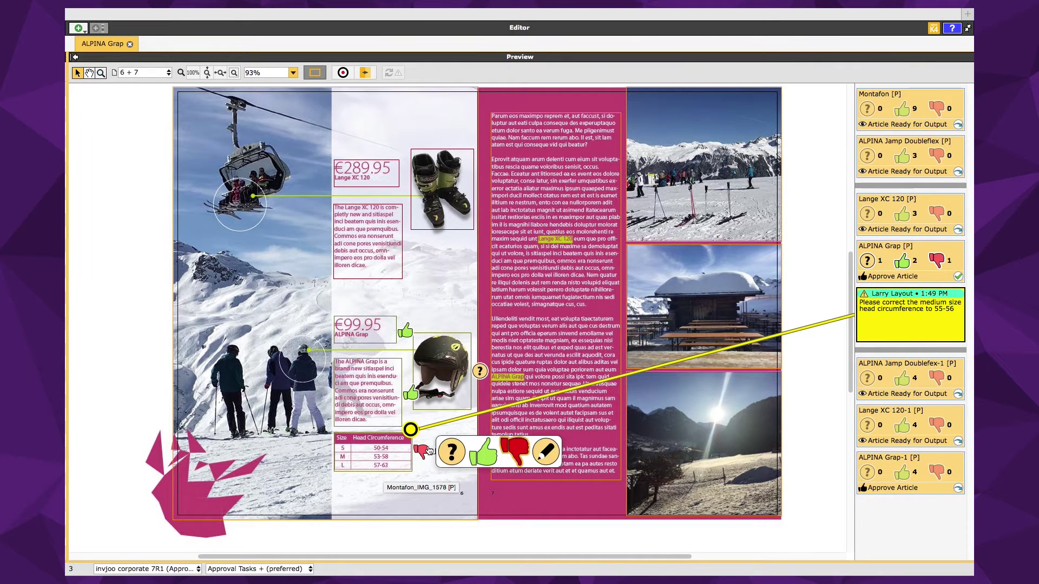
left_click(546, 452)
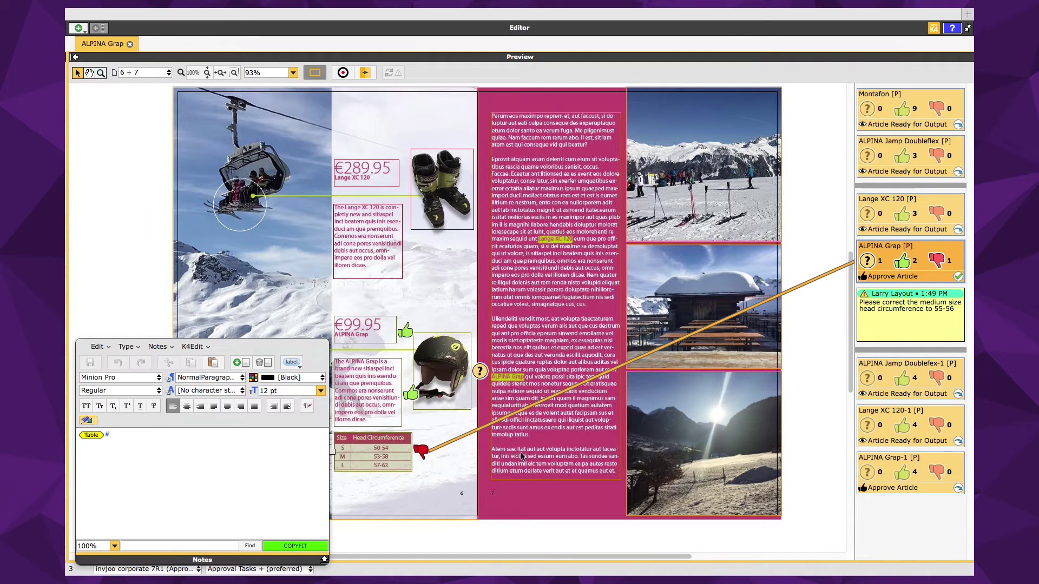
double_click(90, 435)
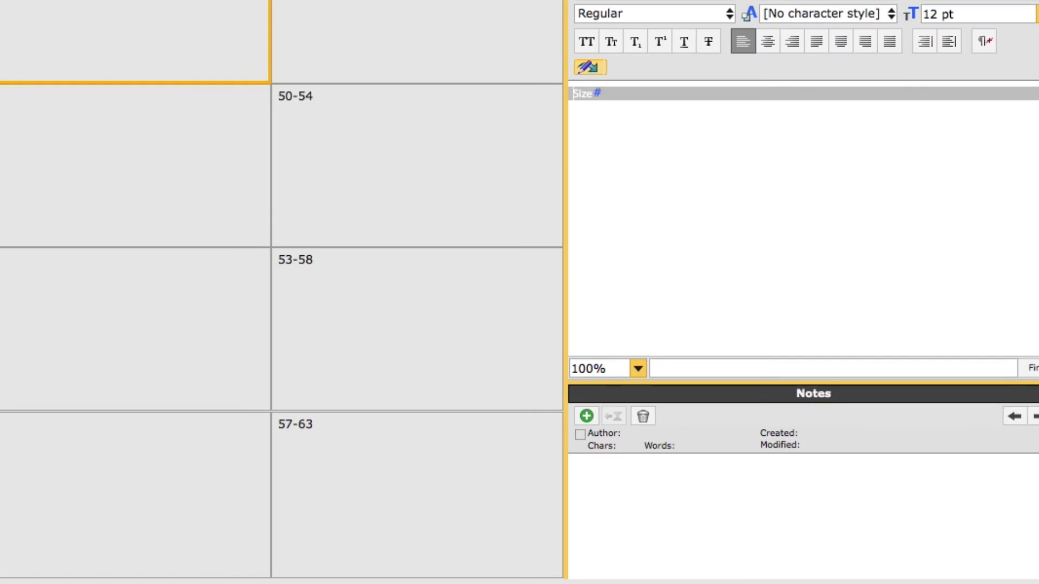
Step: Change the medium head circumference cell from 53-58 to 55-56 and close the table editor
left_click(340, 321)
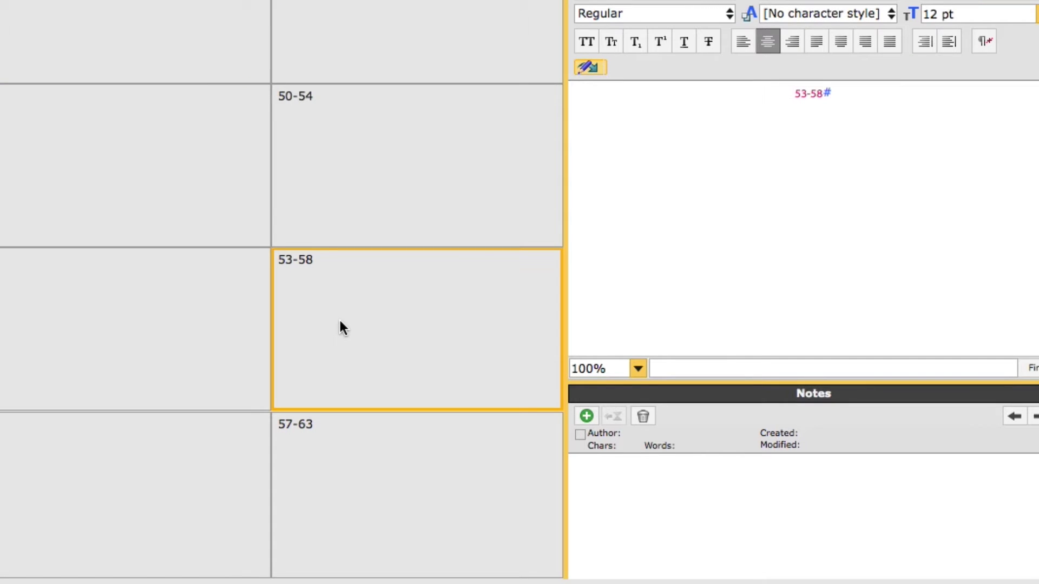
key("Right")
key("Right")
key("BackSpace")
type("5")
key("Right")
key("Right")
key("Right")
key("BackSpace")
type("6")
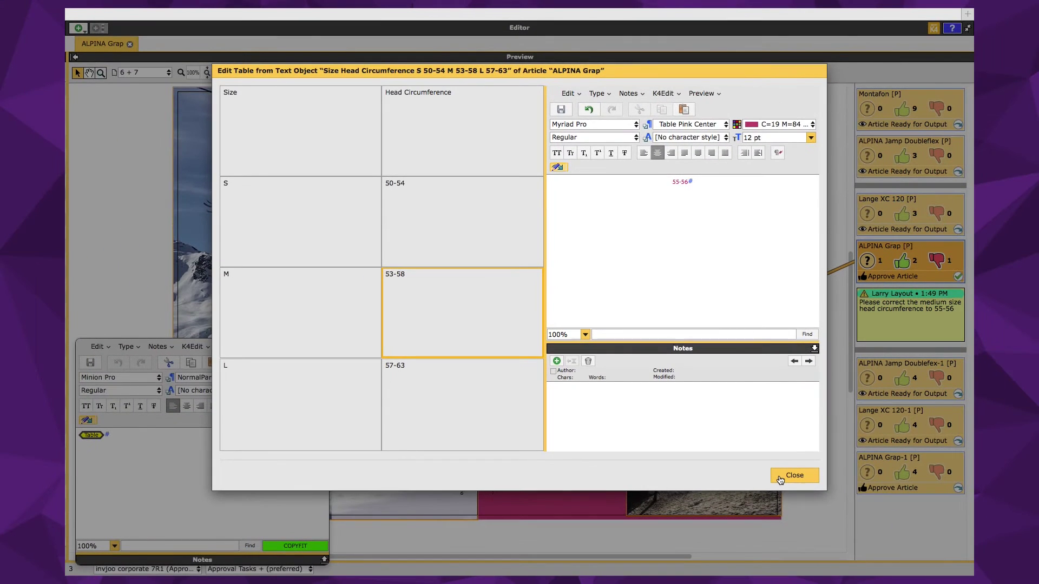
left_click(780, 479)
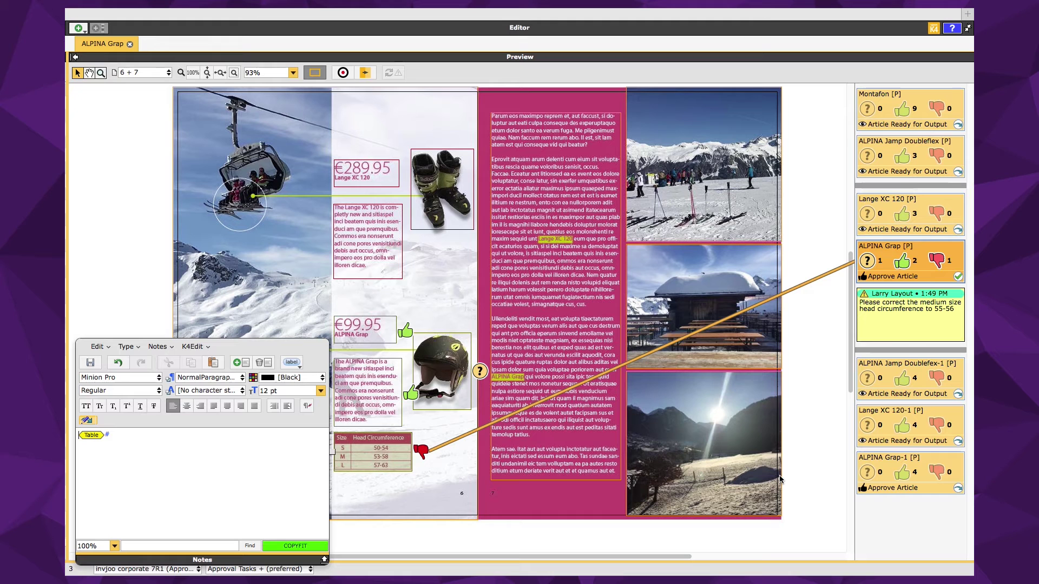
Step: Save the corrected table text and approve the size table and the remaining undecided element
left_click(460, 529)
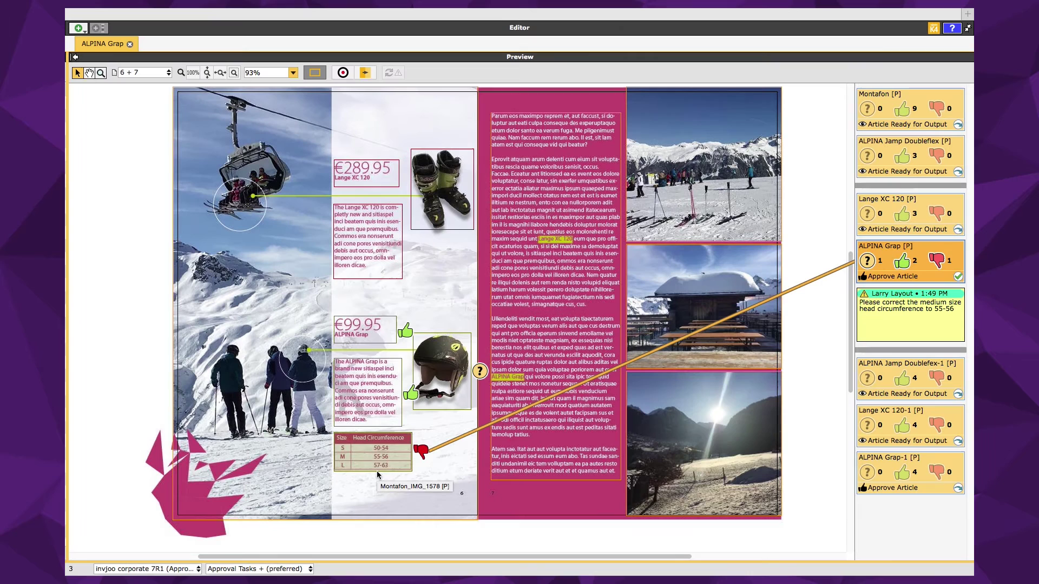
mouse_move(420, 459)
left_click(483, 451)
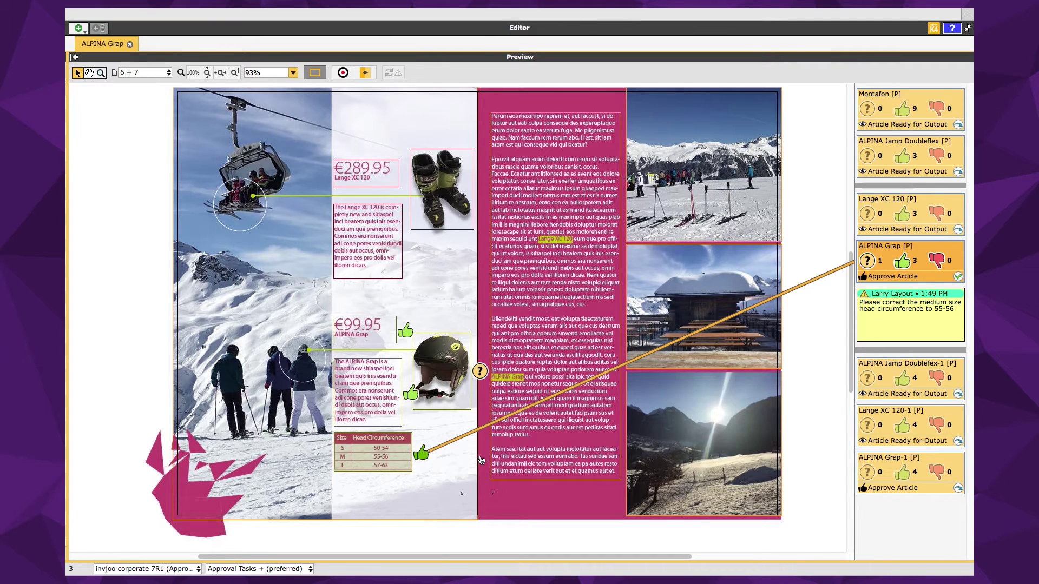
mouse_move(482, 370)
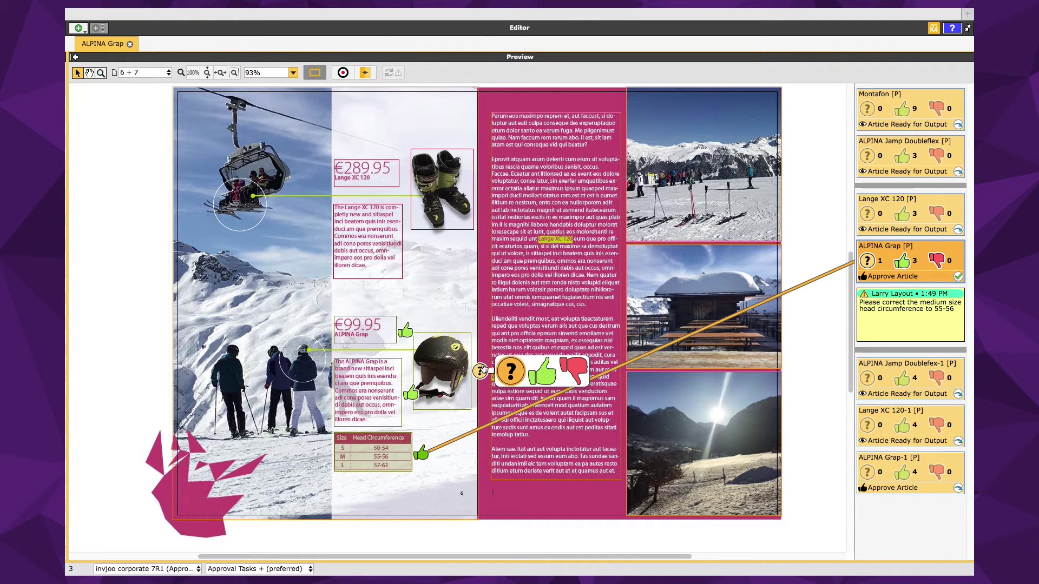
left_click(540, 376)
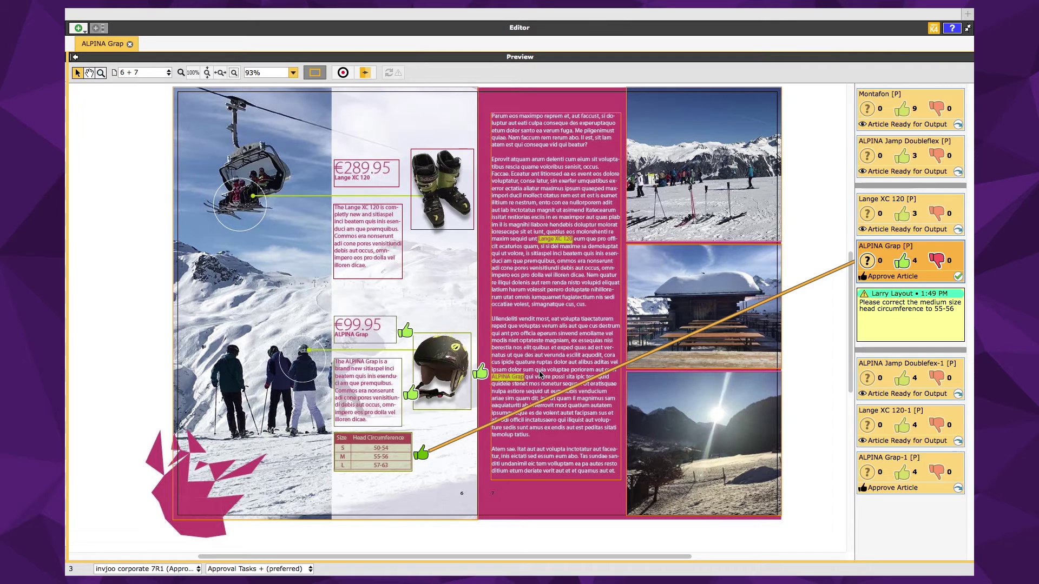
Step: Approve the ALPINA Grap article and set its status to Article Ready for Output
left_click(958, 277)
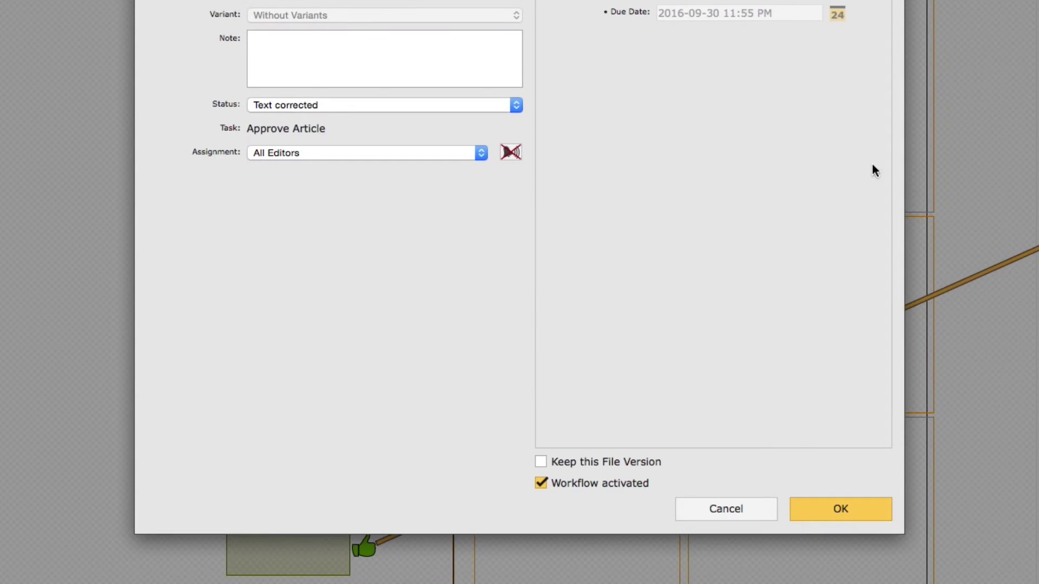
left_click(402, 102)
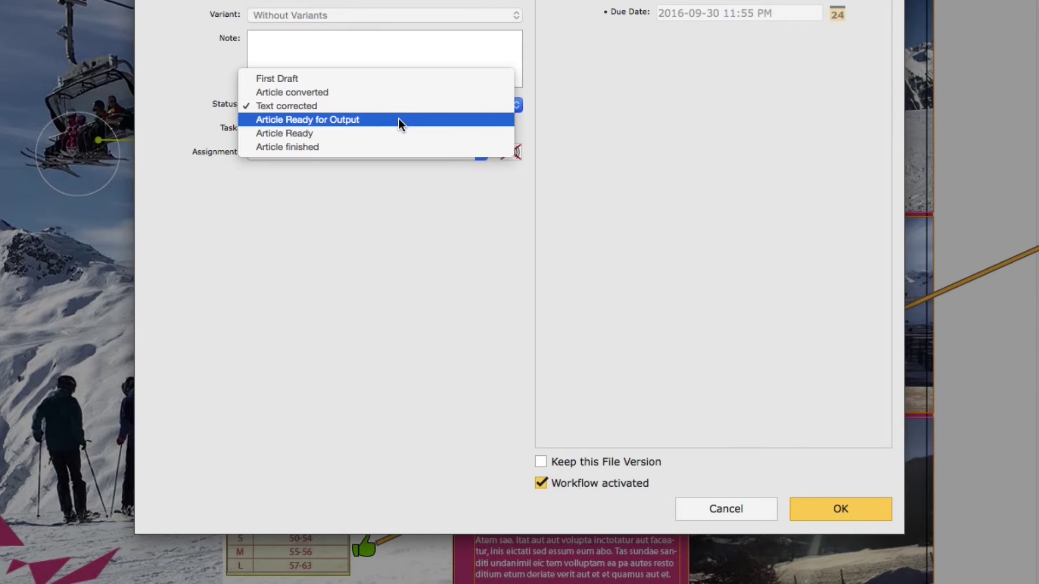
left_click(398, 119)
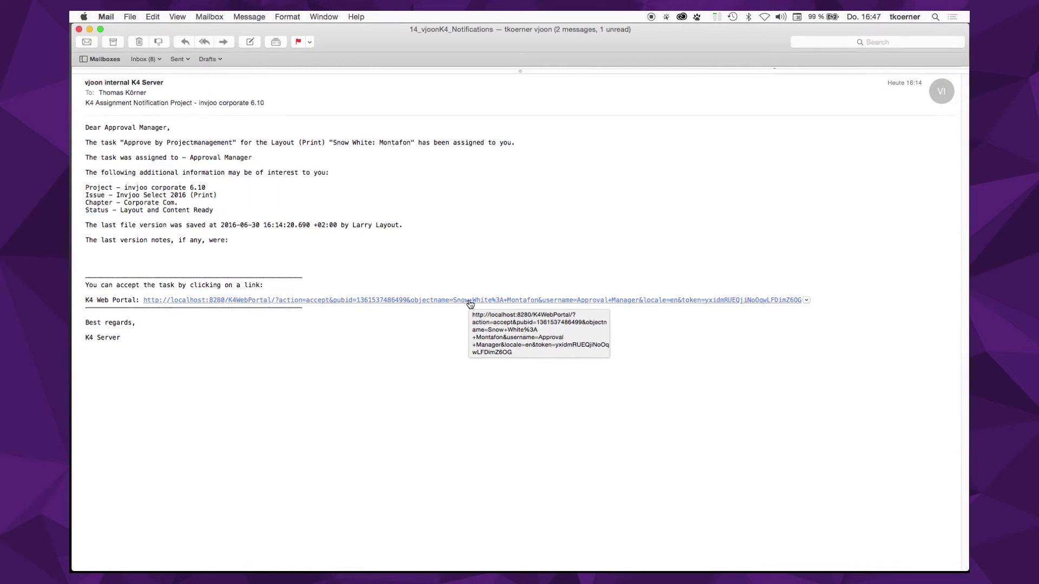
Step: Accept the layout approval task from the e-mail and log in to K4 with the account password
left_click(470, 301)
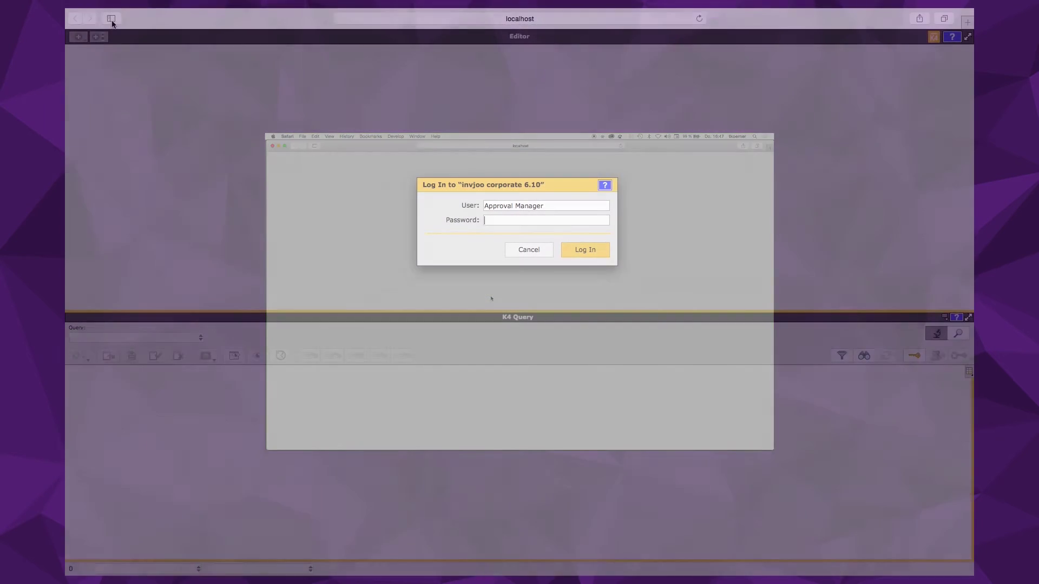
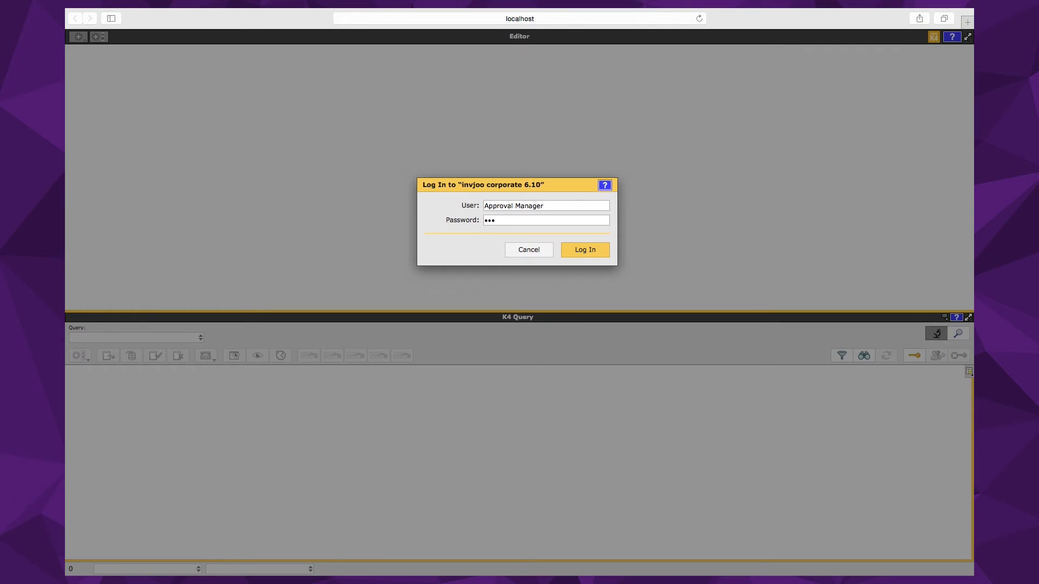
key("Return")
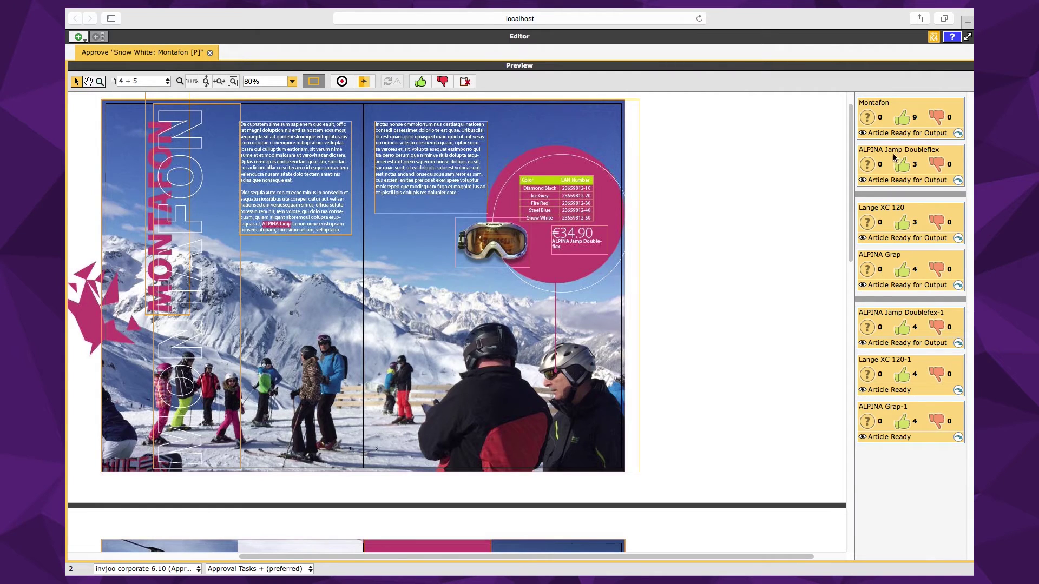
Step: Review the ALPINA Jamp Doubleflex, Lange XC 120 and ALPINA Grap elements, then approve the layout
left_click(886, 158)
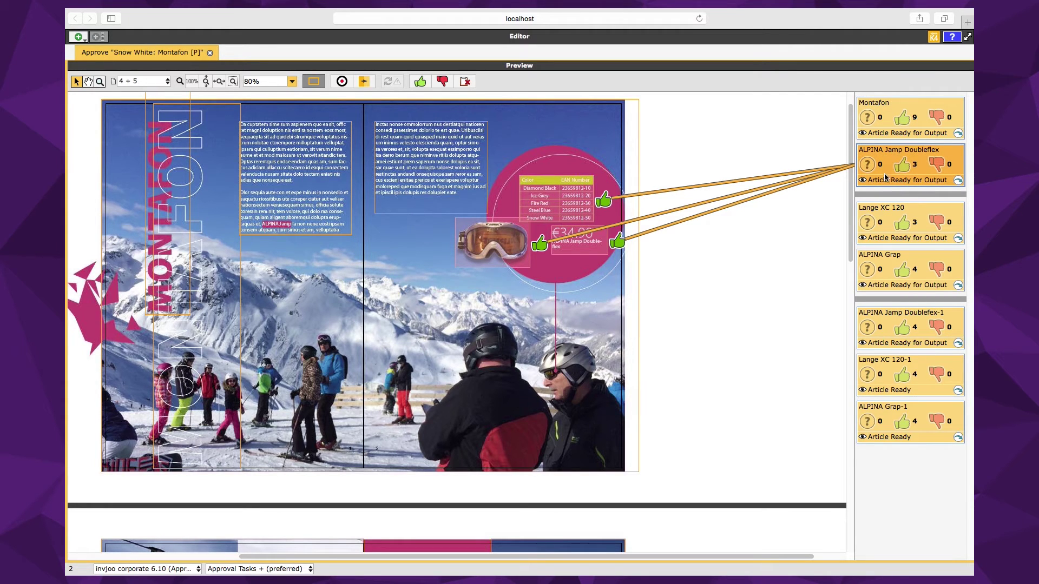
left_click(885, 217)
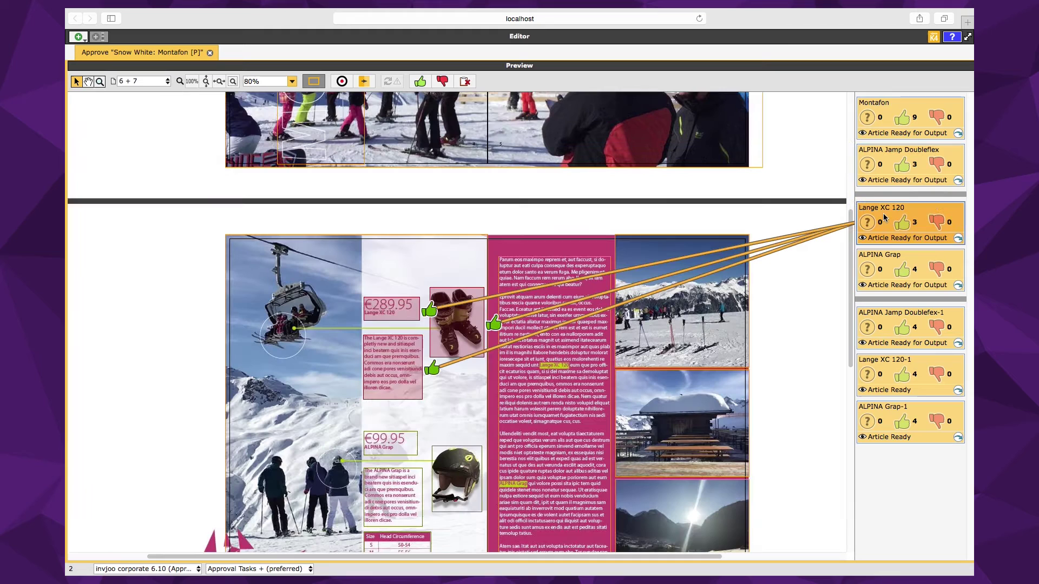
left_click(892, 264)
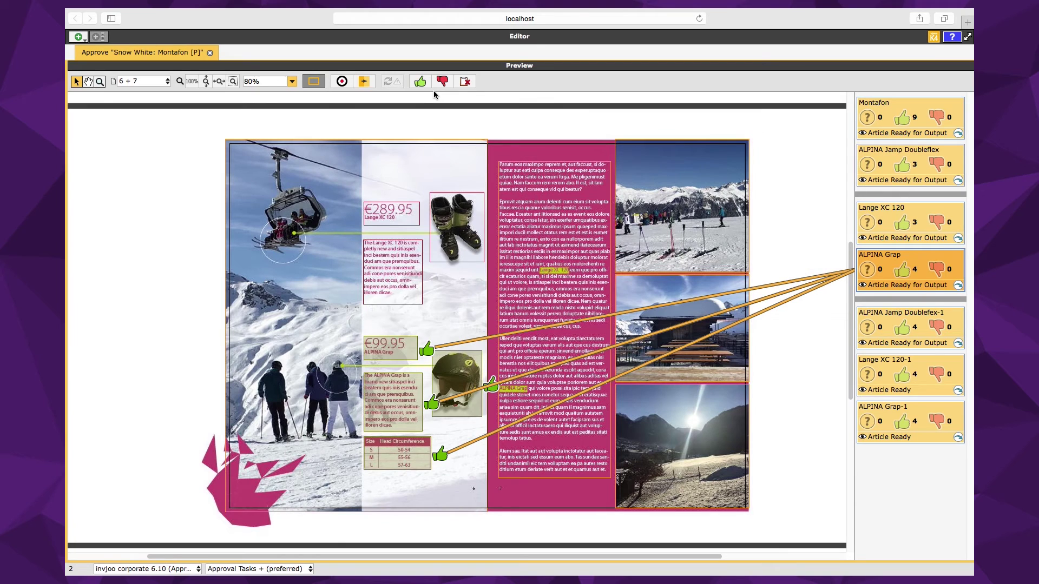
left_click(420, 81)
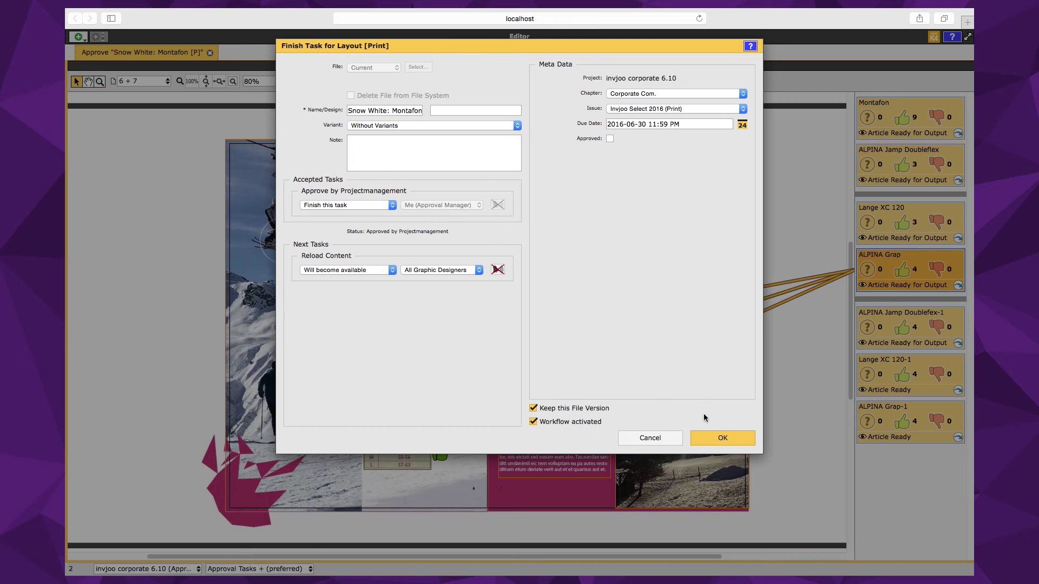